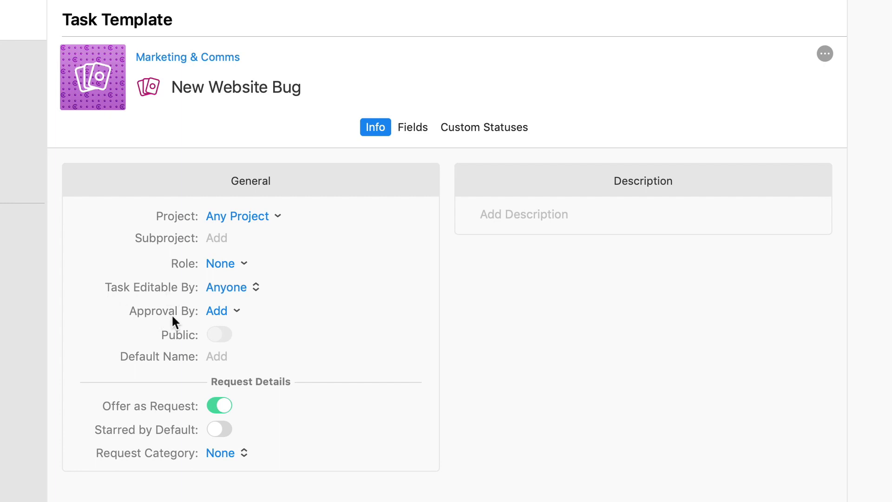
- Review the workspace members and roles available as approvers for the New Website Bug task template
left_click(210, 311)
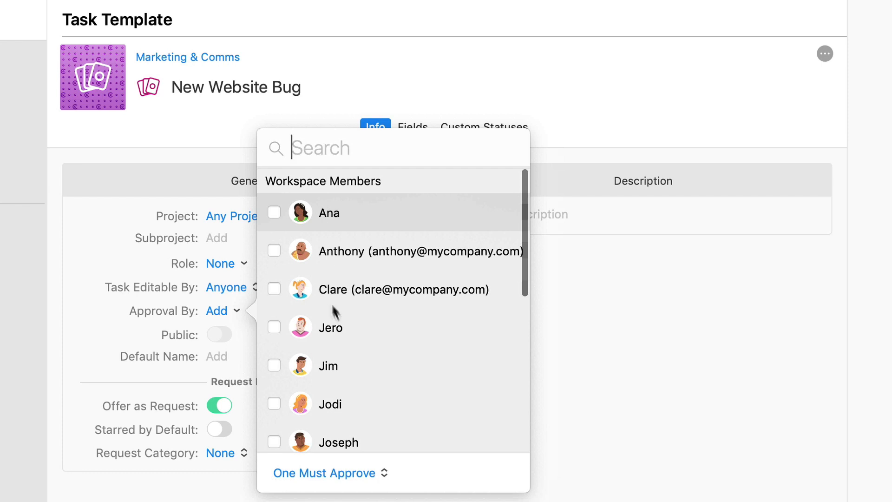
scroll(357, 404, "down", 5)
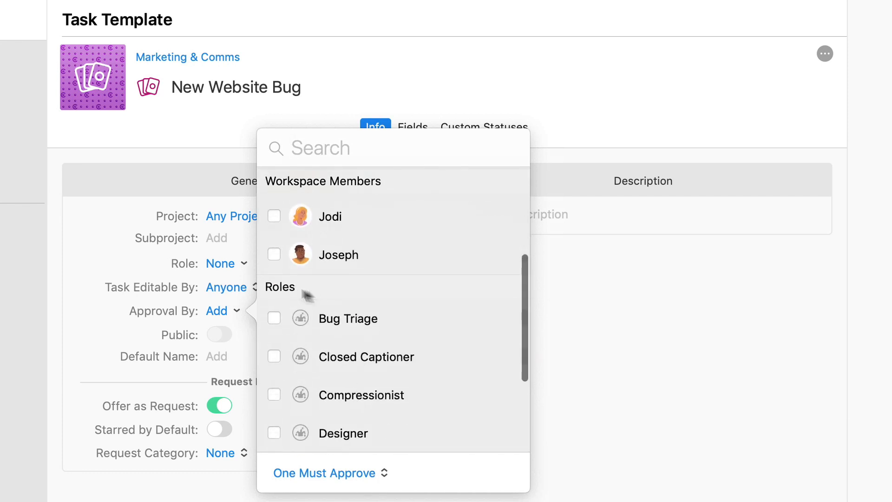
key("Escape")
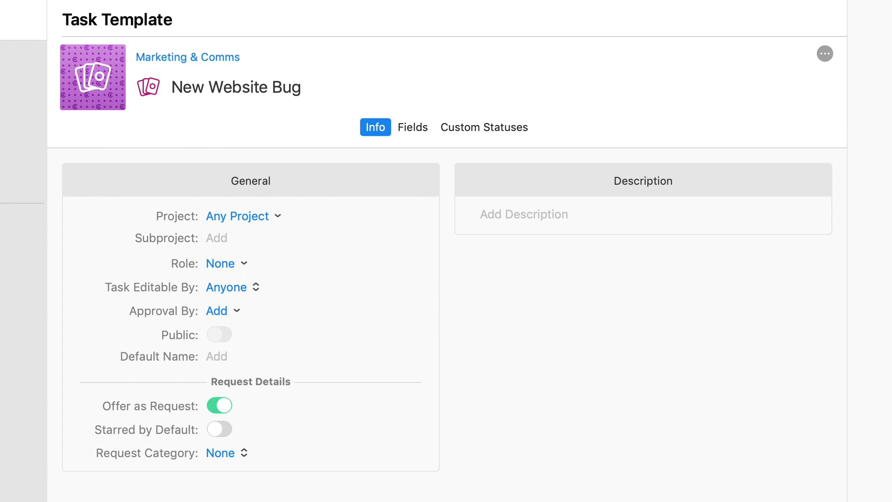
- Assign the task template to the New Website project and set its role to Web Dev
left_click(260, 219)
left_click(315, 207)
key("Escape")
left_click(223, 263)
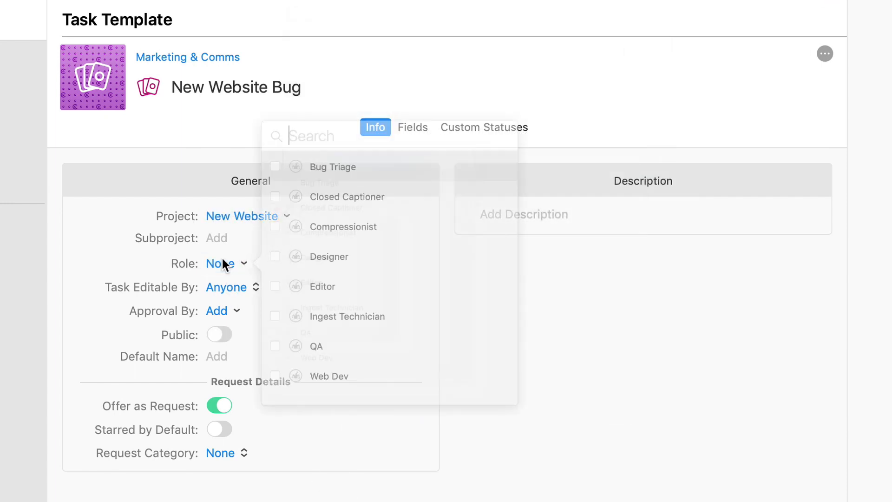
left_click(281, 407)
key("Escape")
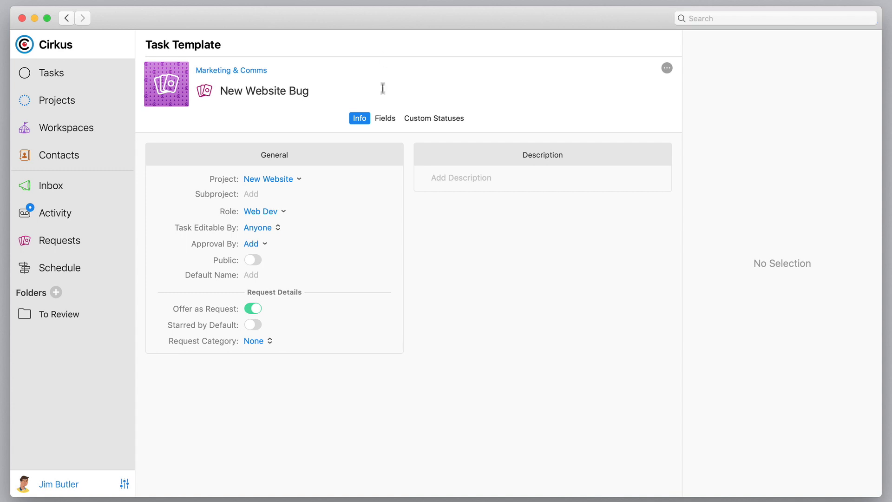
- Edit the template's standard Description field with title "Replication steps", hint "Type here..." and full width enabled, saving the changes
left_click(385, 117)
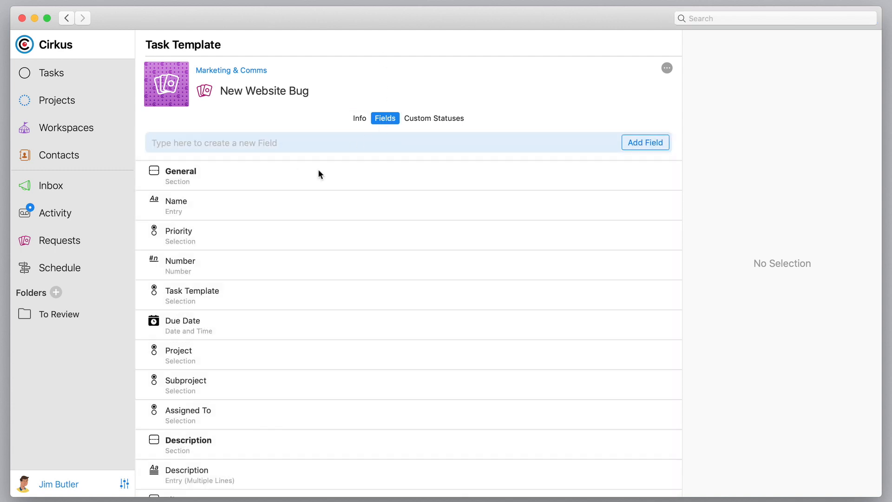
scroll(302, 331, "down", 3)
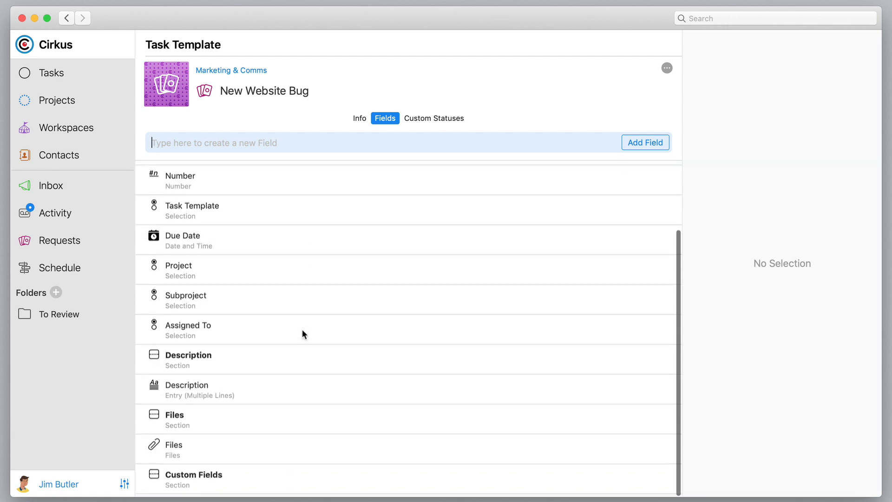
double_click(263, 386)
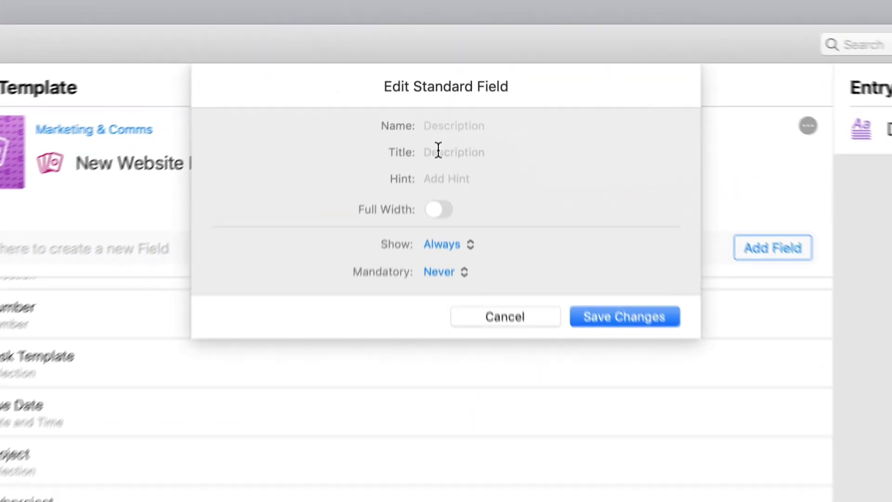
left_click(437, 92)
type("Replication steps")
key("Tab")
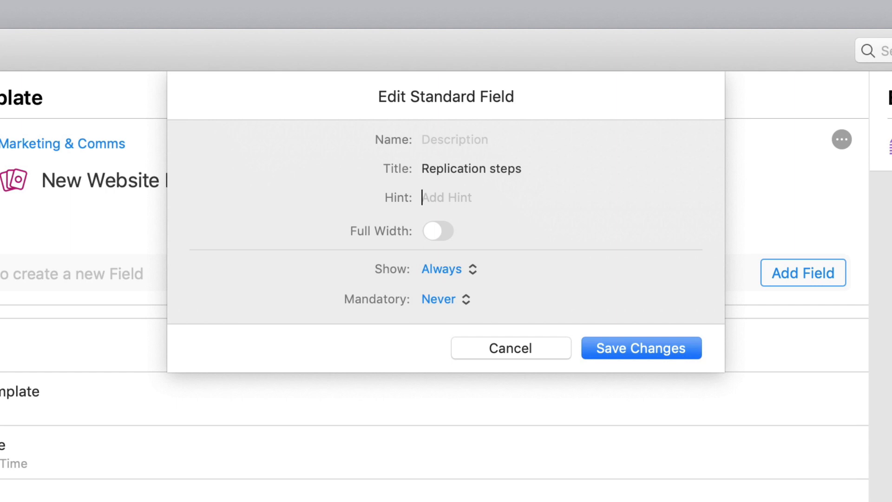
type("Type here...")
left_click(445, 232)
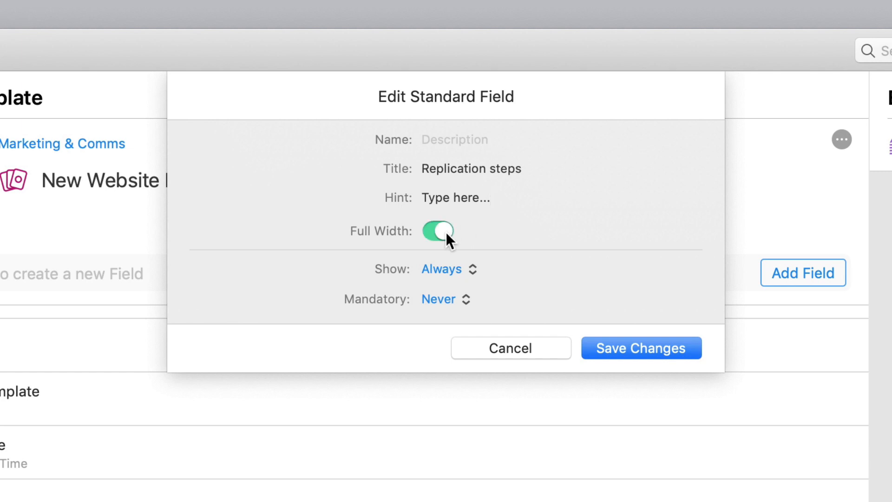
left_click(615, 347)
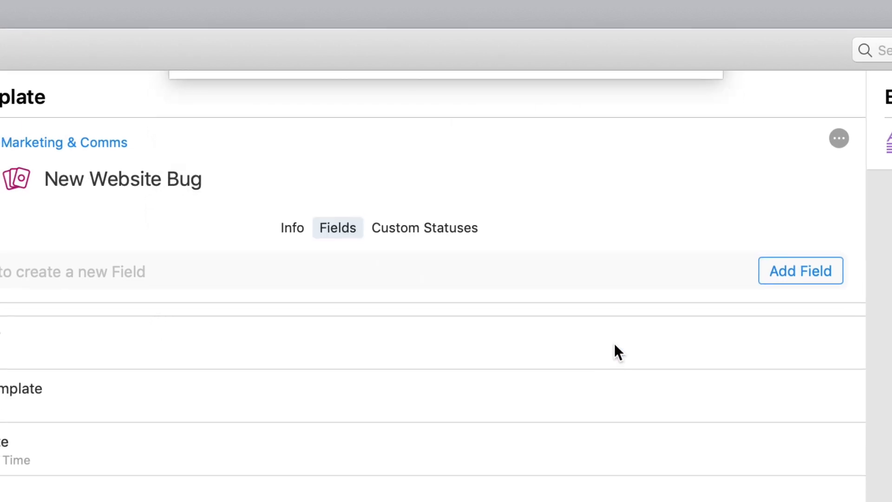
- Start a new custom field named "Version" in the task template
left_click(323, 140)
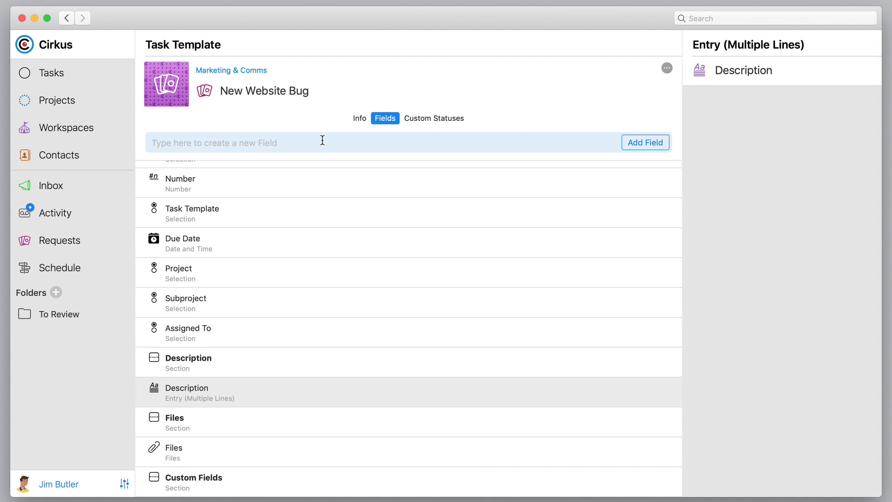
type("Version")
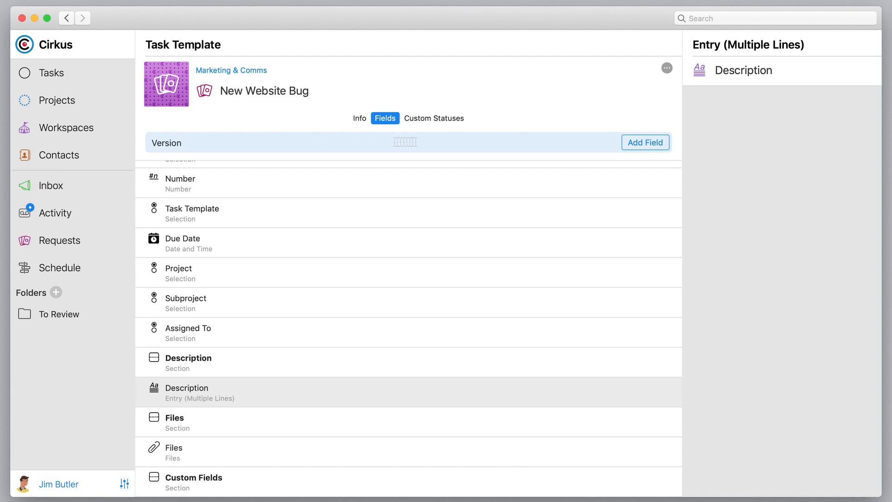
left_click(628, 143)
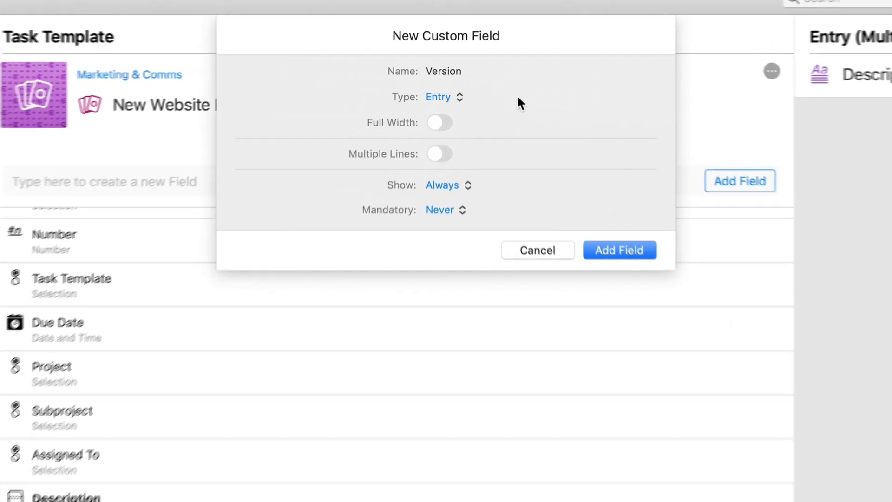
- Try the Checkbox type and the Date type with time included for the Version field
left_click(448, 104)
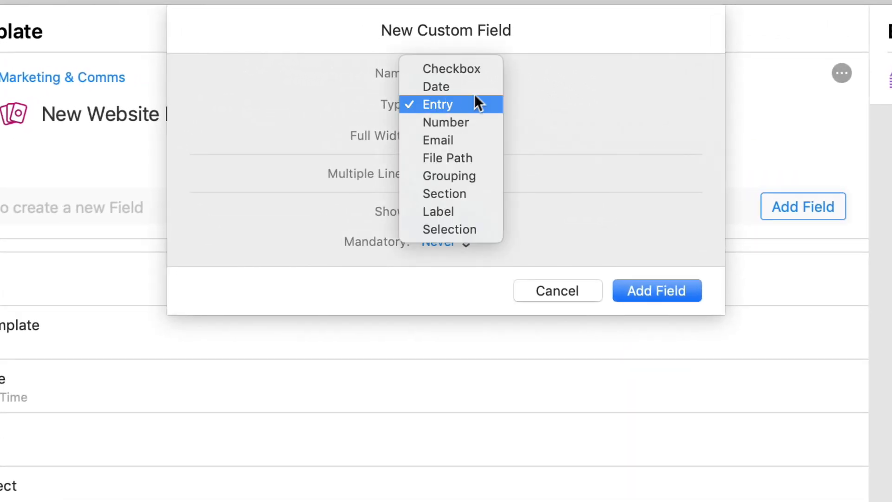
left_click(495, 71)
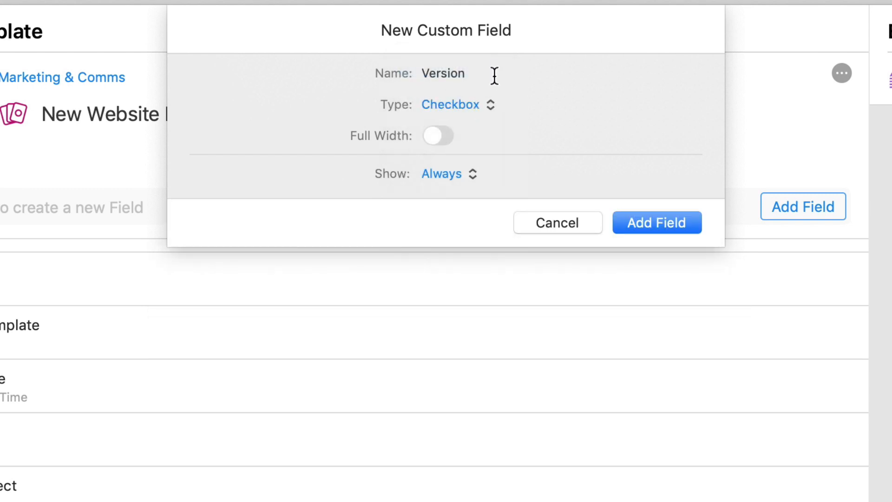
left_click(469, 103)
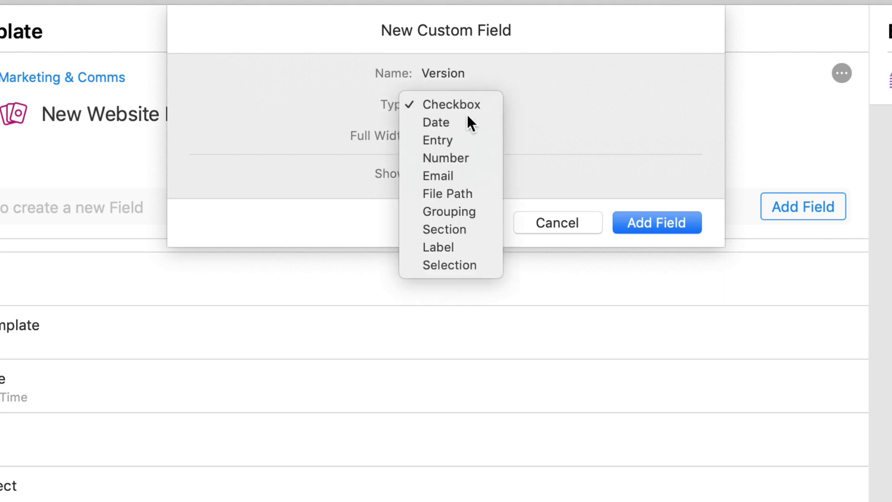
left_click(468, 120)
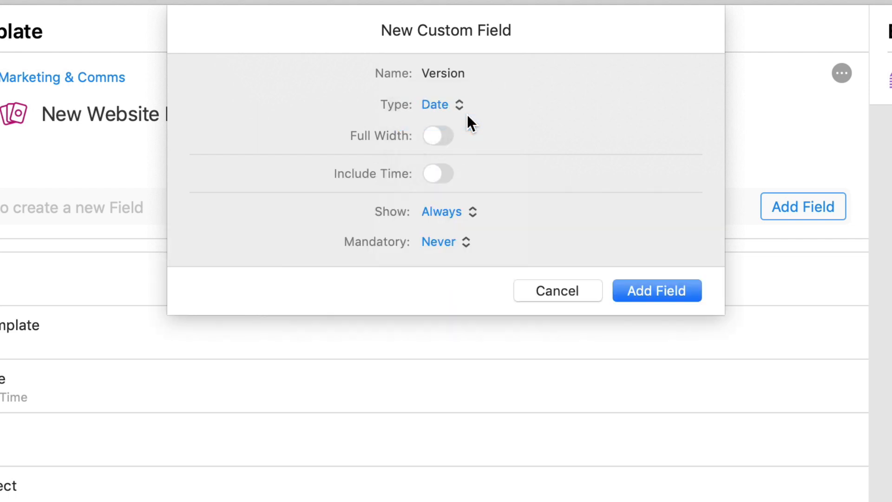
left_click(439, 174)
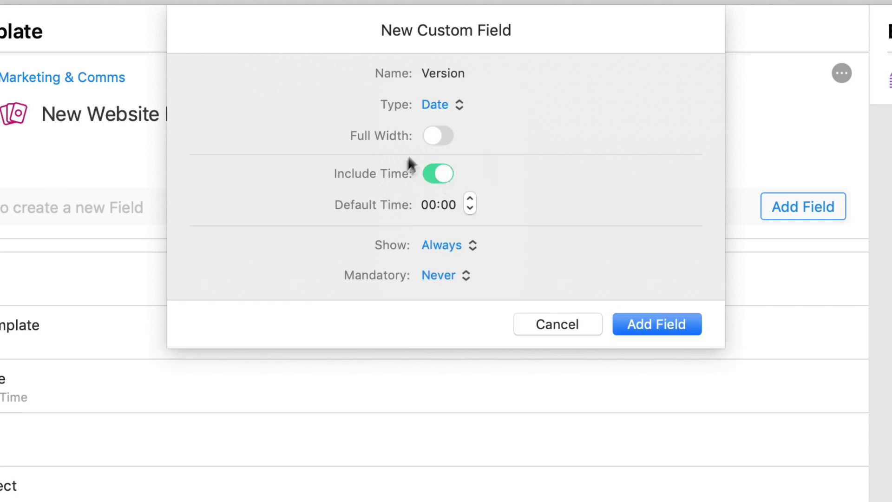
- Try the Entry type for the Version field with multiple lines enabled
left_click(430, 103)
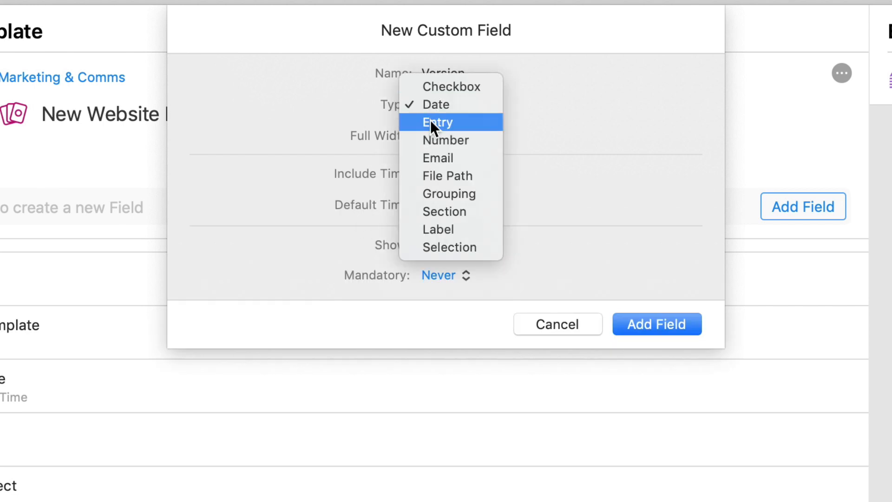
left_click(430, 120)
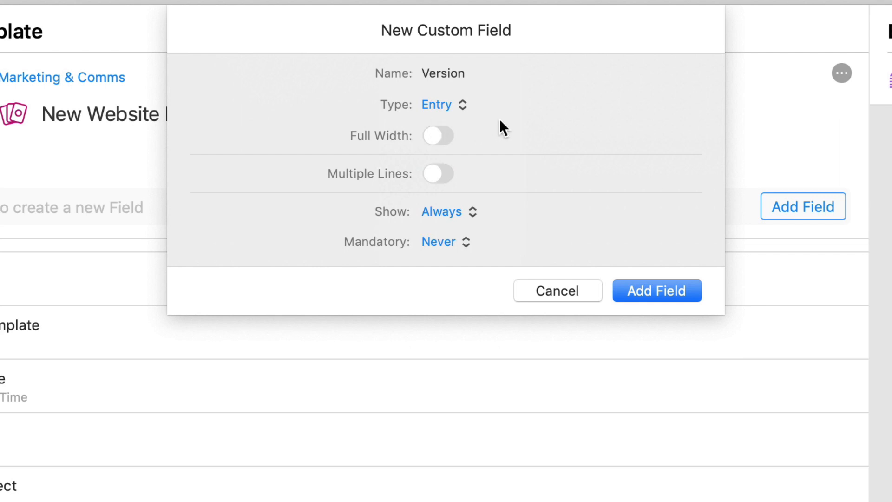
left_click(442, 176)
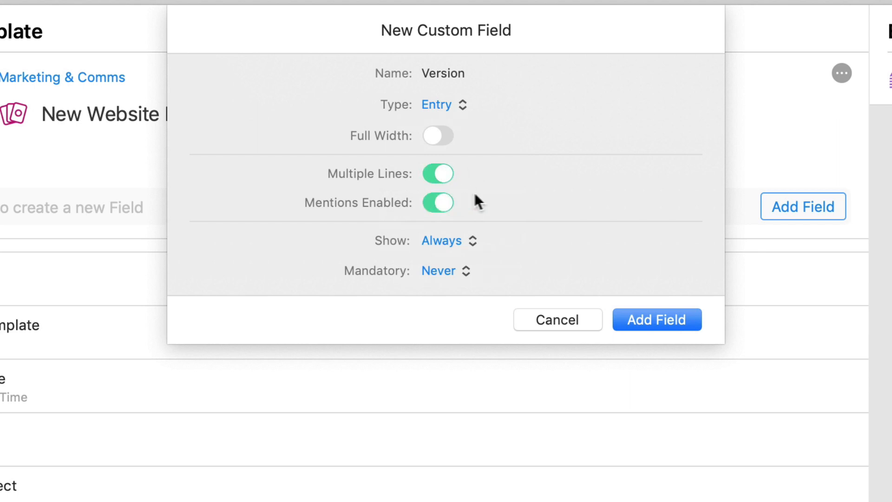
- Try the File Path type for the Version field and look through its kinds of file path
left_click(450, 103)
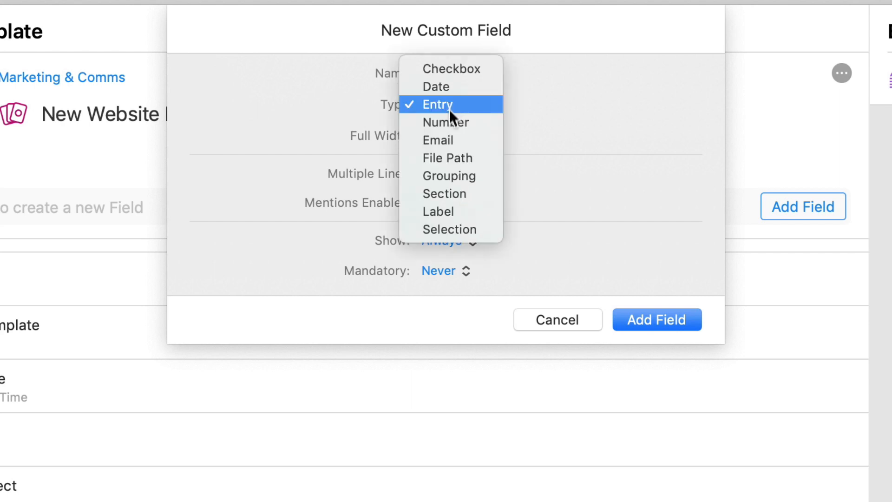
left_click(450, 155)
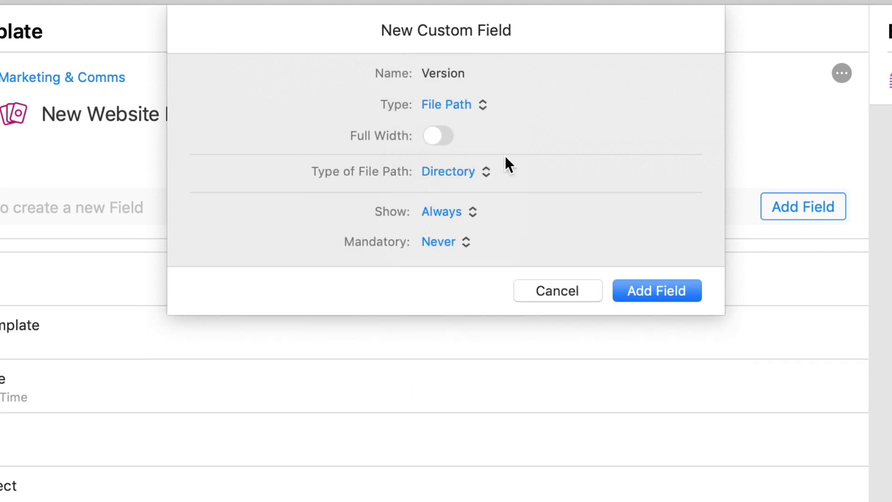
left_click(473, 172)
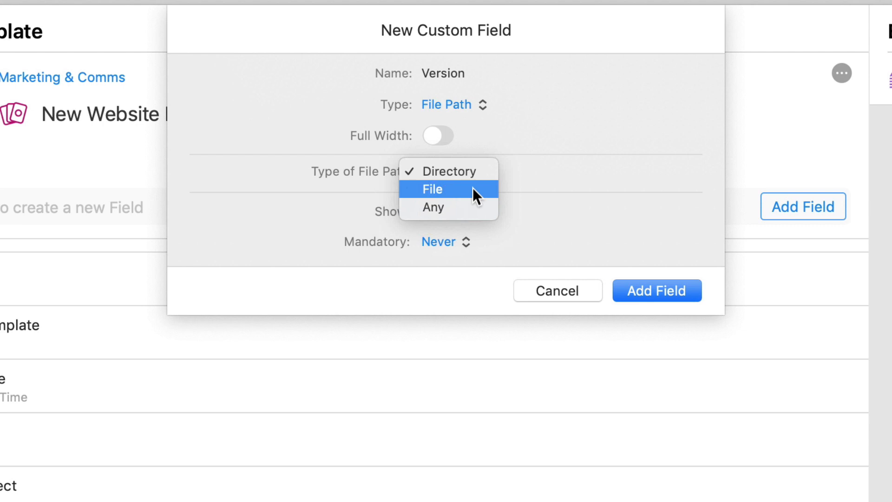
left_click(464, 105)
- Try the Grouping type and the Label type as a Warning Label for the Version field
left_click(464, 105)
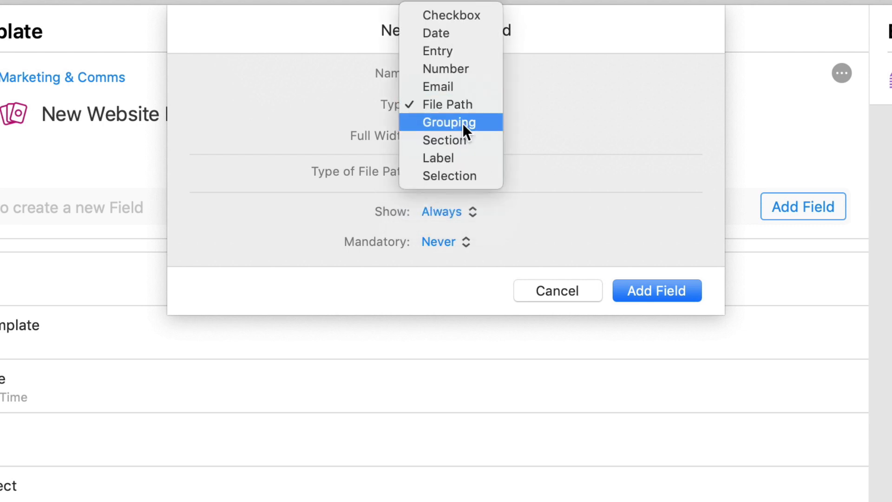
left_click(462, 123)
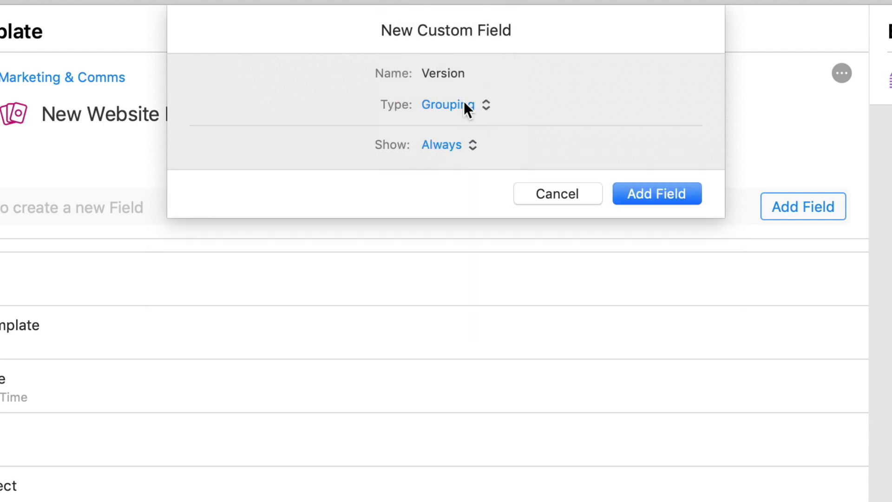
left_click(464, 103)
left_click(462, 140)
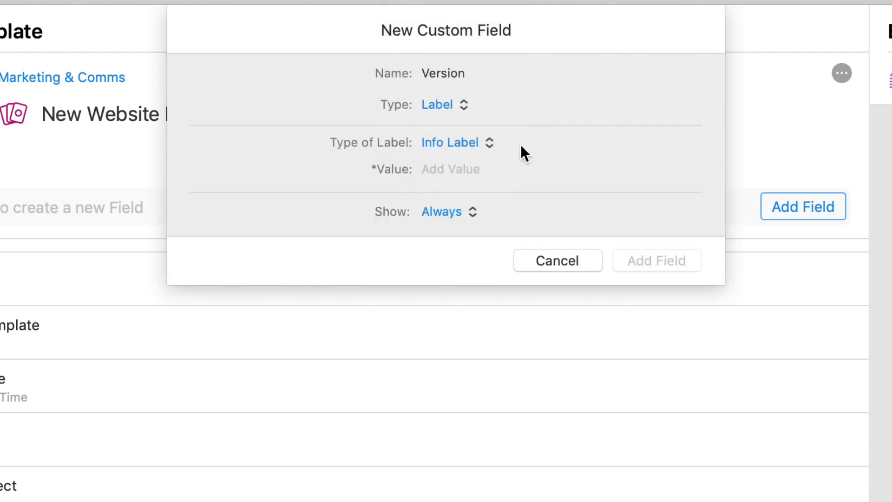
left_click(470, 141)
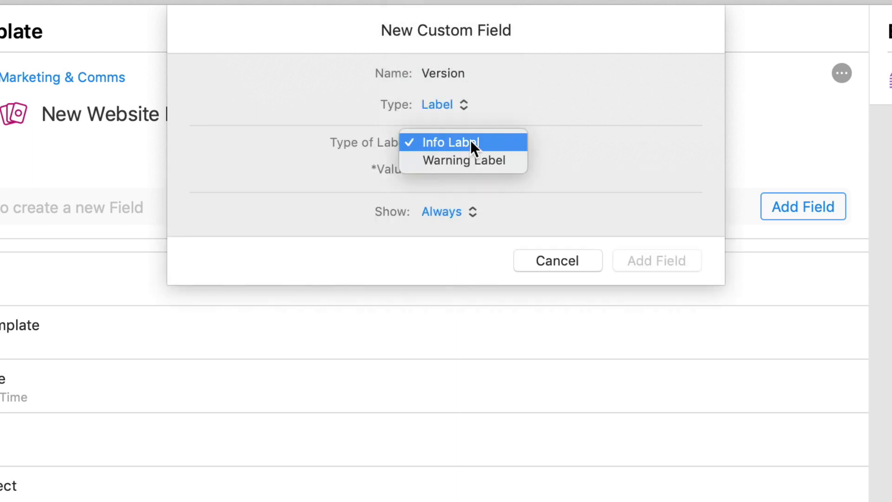
left_click(494, 160)
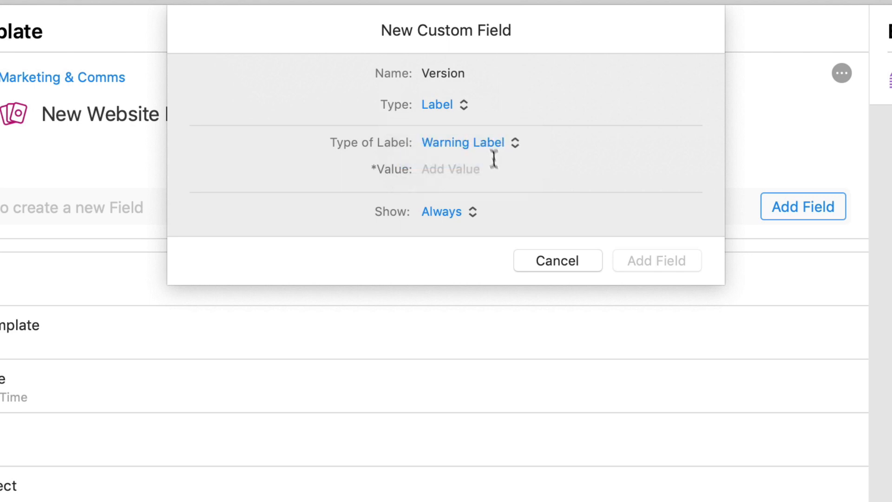
- Set the Version field's type to Selection and allow multiple choices
left_click(447, 100)
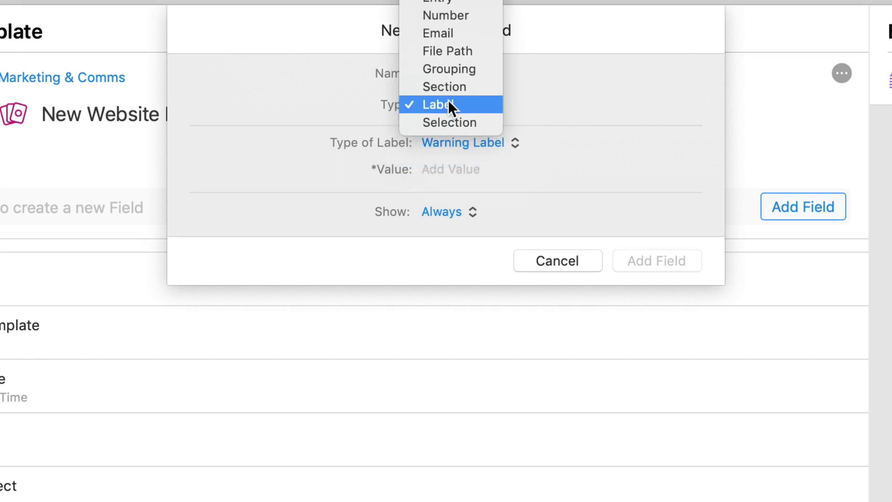
left_click(452, 119)
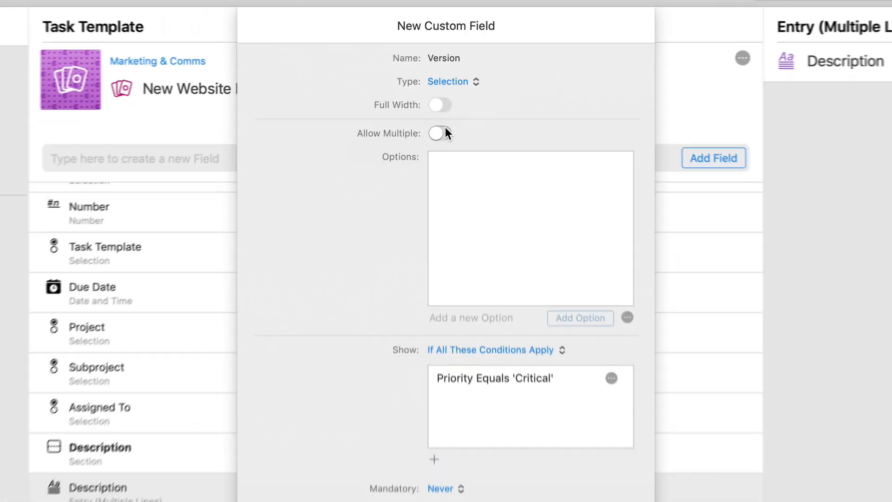
left_click(443, 172)
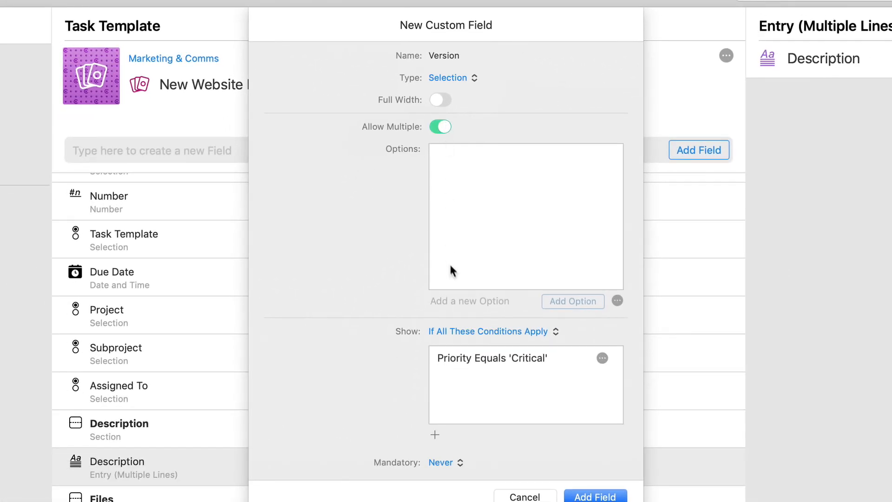
- Add the options 1.0, 1.1 and 1.2 to the Version selection field
left_click(452, 299)
type("1.0")
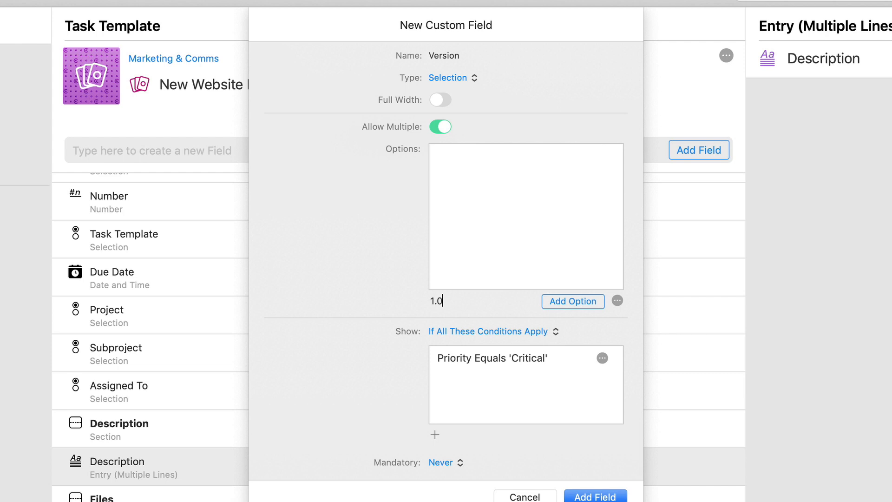
key("Return")
type("1.1")
key("Return")
type("1.2")
key("Return")
- Set when the new Version field is shown to Never
left_click(463, 333)
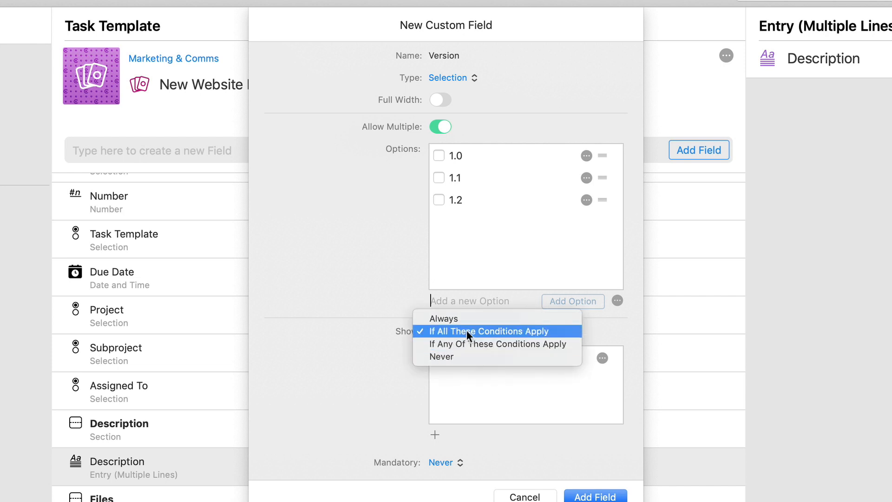
left_click(425, 382)
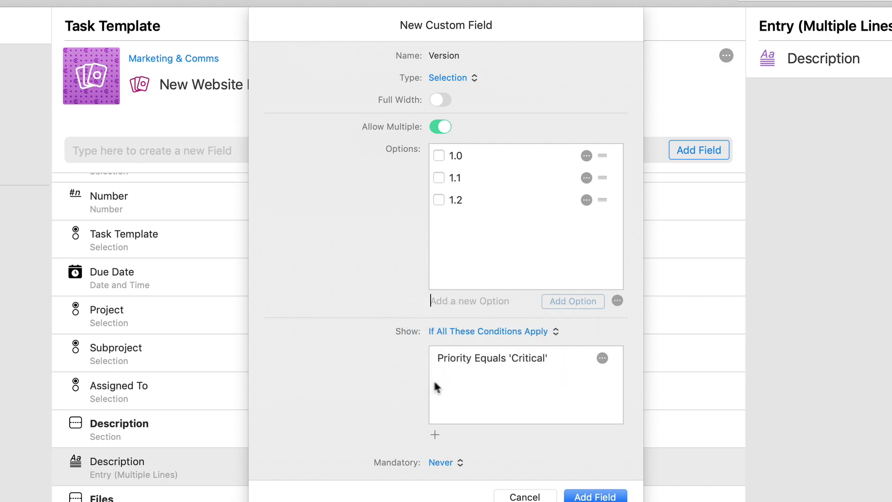
left_click(539, 333)
left_click(519, 357)
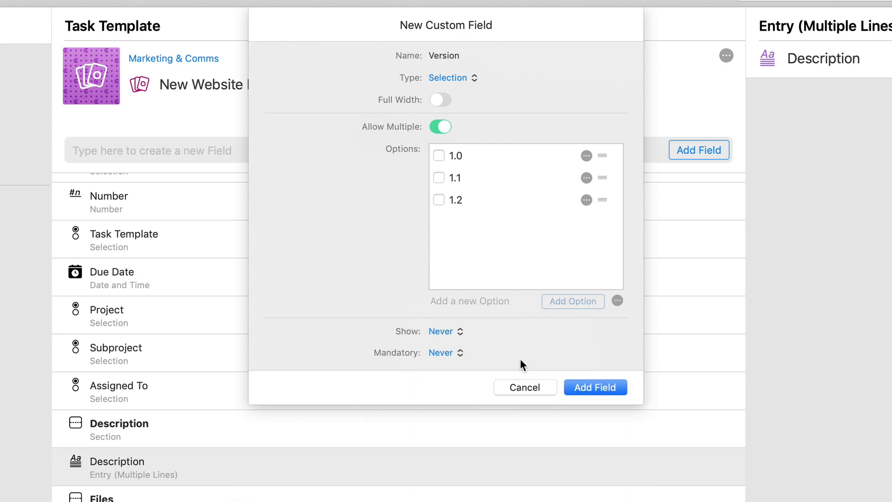
- Try Always as the Version field's mandatory setting, return it to Never and add the field to the template
left_click(453, 352)
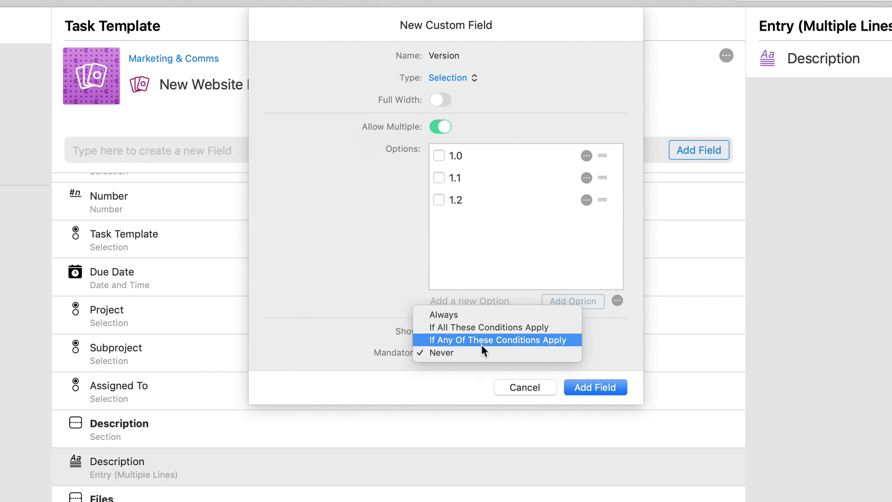
left_click(482, 317)
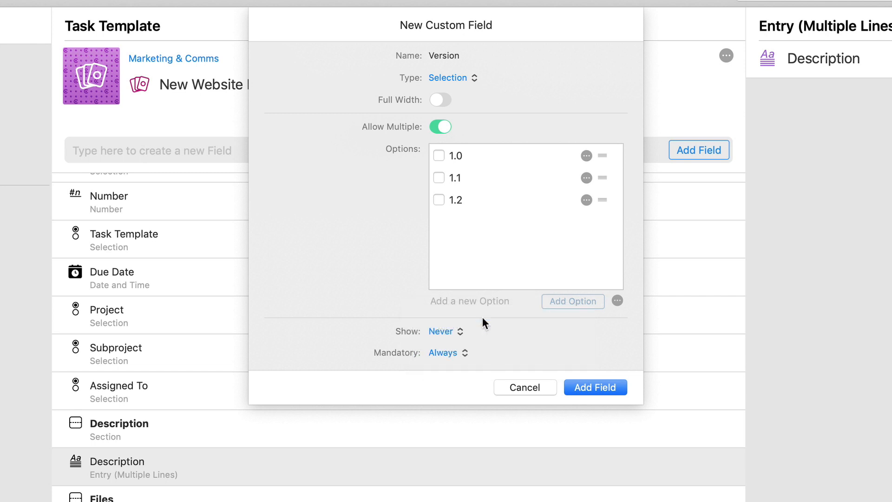
left_click(454, 351)
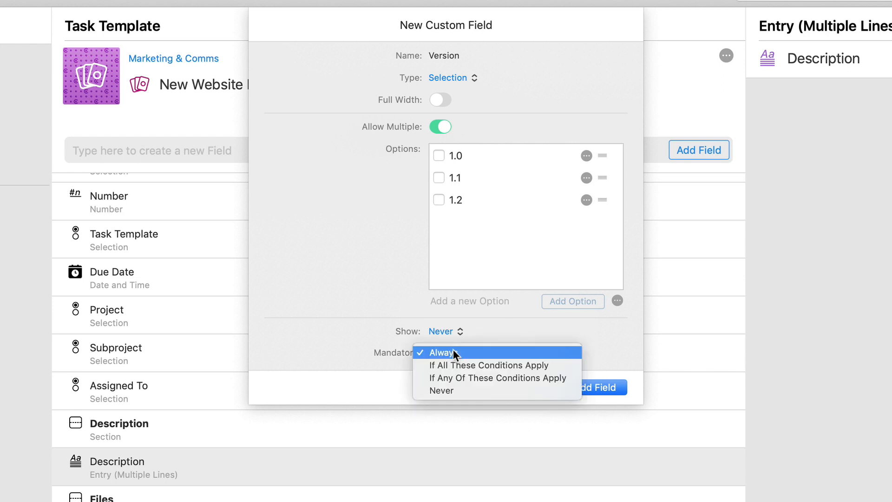
left_click(467, 390)
left_click(590, 385)
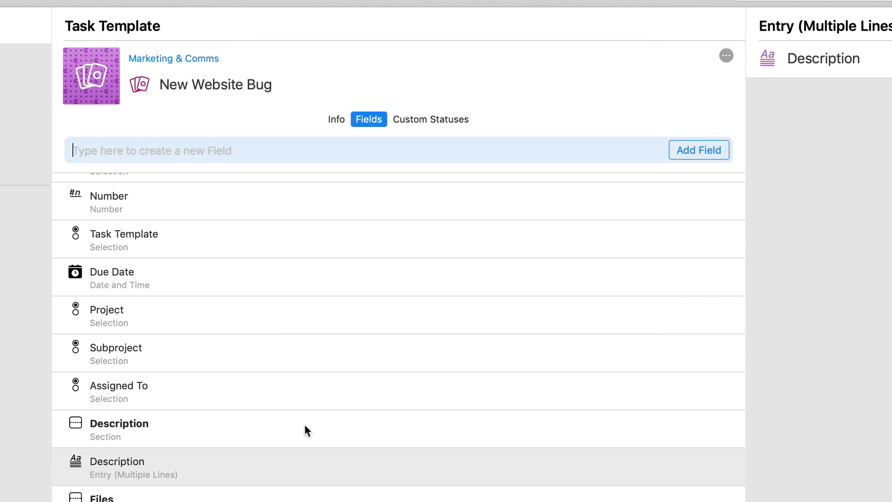
- Edit the standard Description field so that it is mandatory If All These Conditions Apply
double_click(255, 461)
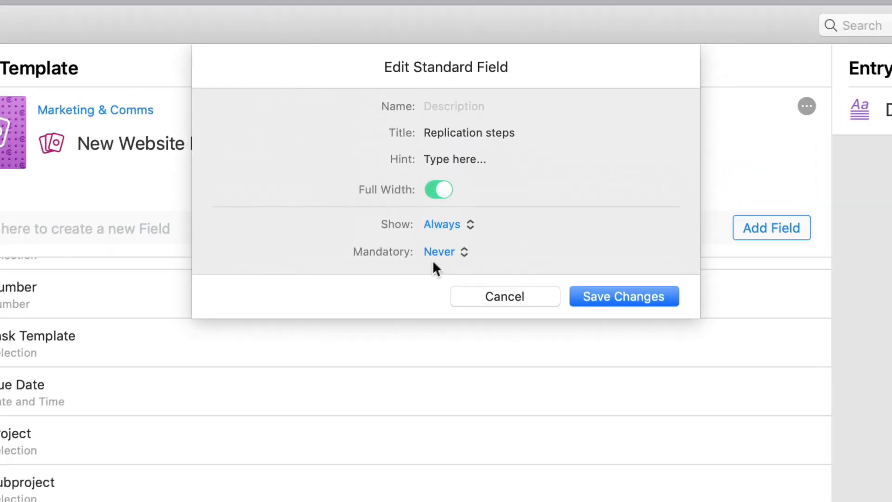
left_click(439, 252)
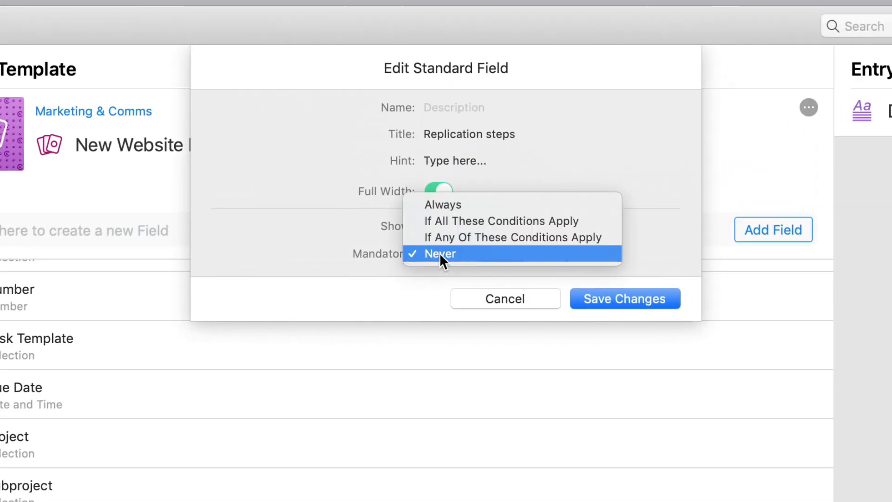
left_click(444, 224)
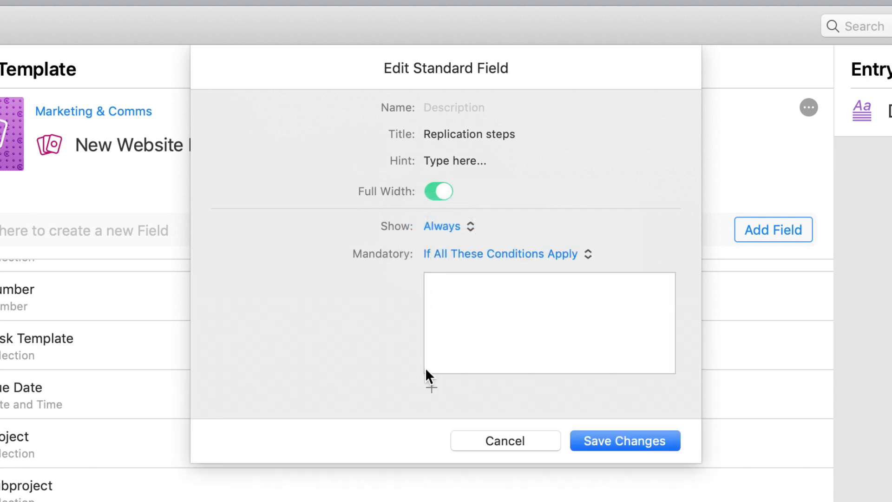
- Add the condition Priority Equals Critical to the Description field's mandatory rule and save the changes
left_click(430, 387)
left_click(361, 229)
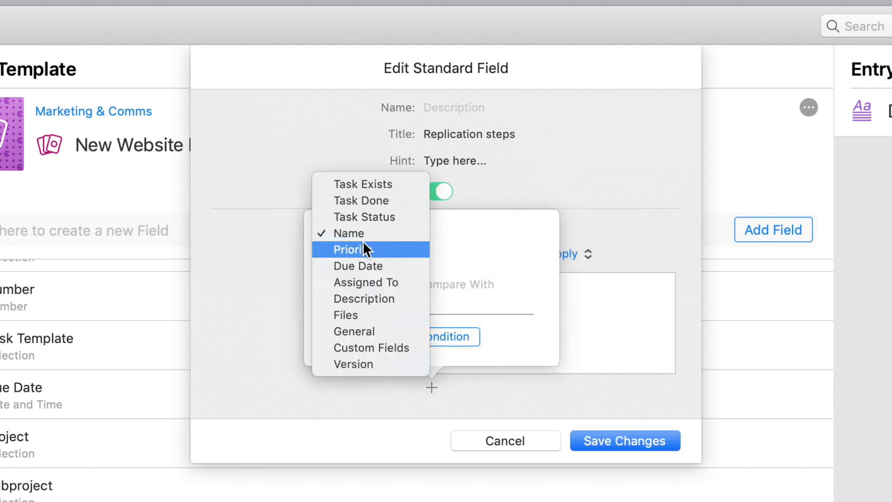
left_click(364, 246)
left_click(356, 286)
left_click(353, 335)
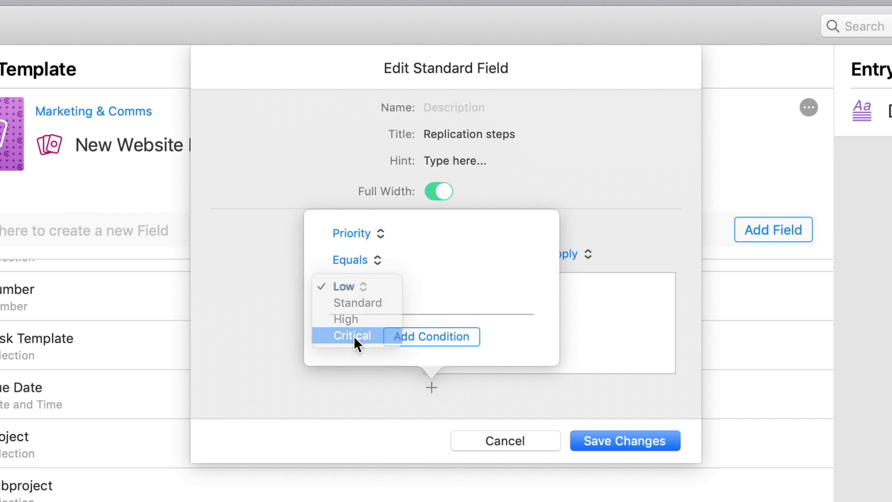
left_click(395, 339)
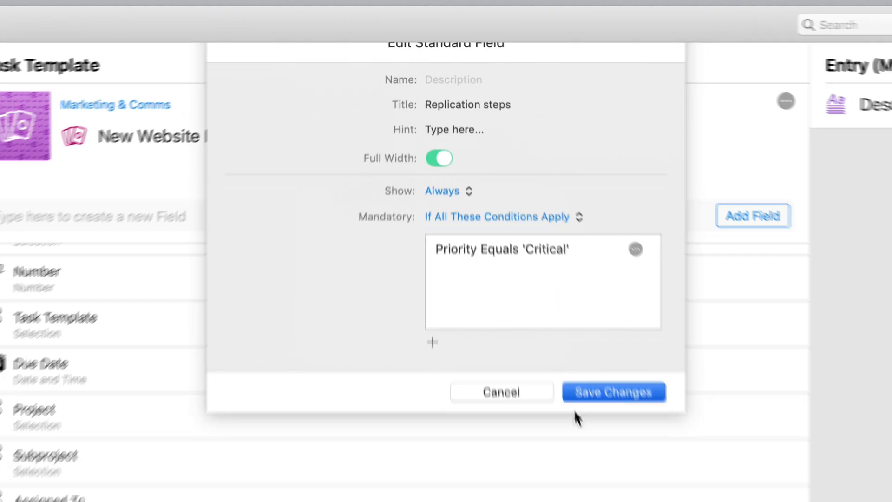
left_click(584, 394)
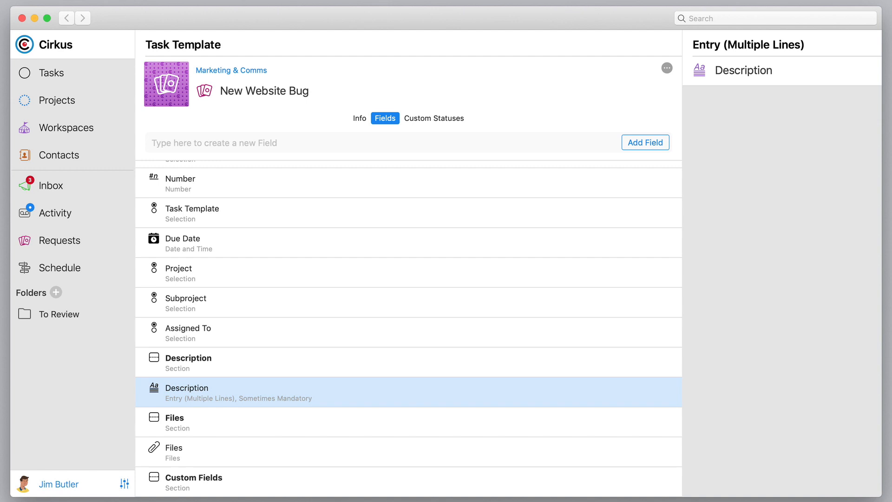
- Create a custom status Analysing for the template with type In Progress and color Sky Blue
left_click(442, 118)
left_click(419, 144)
type("Analysing")
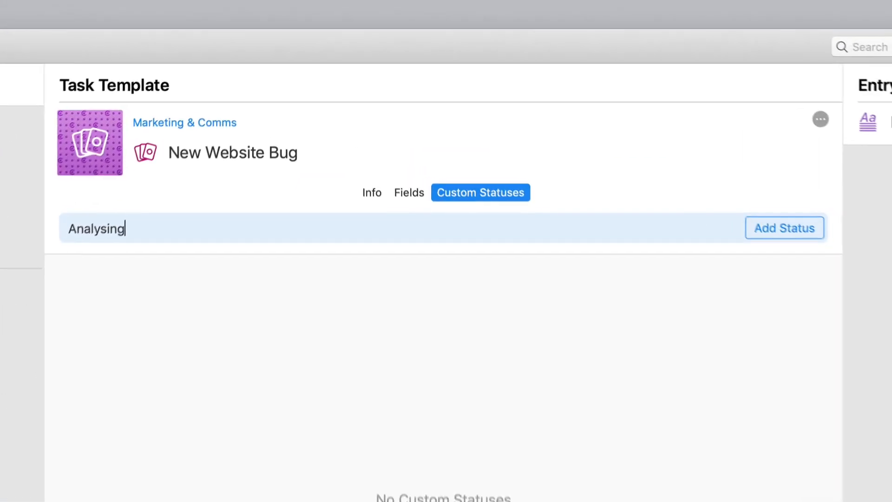
key("Return")
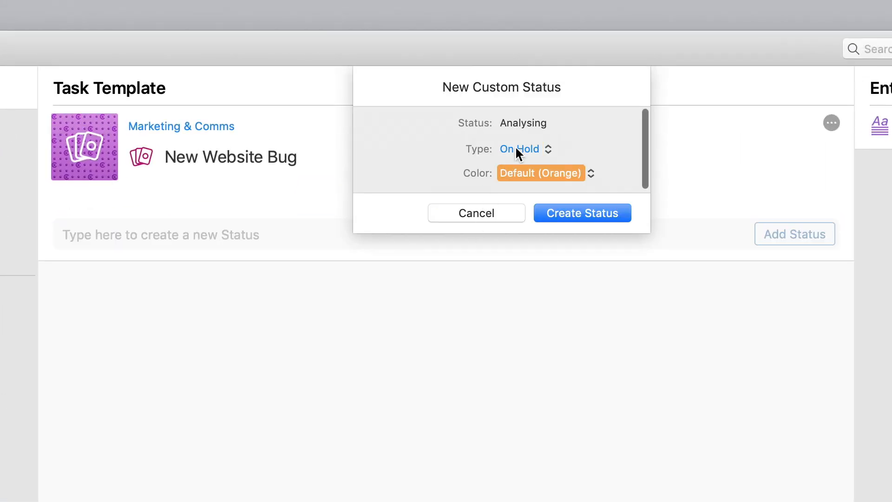
left_click(514, 146)
left_click(514, 161)
left_click(523, 171)
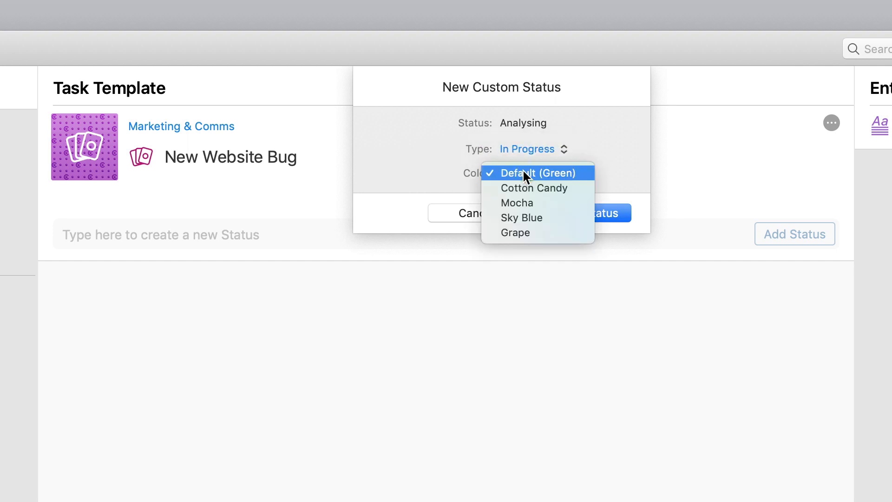
left_click(522, 218)
left_click(584, 213)
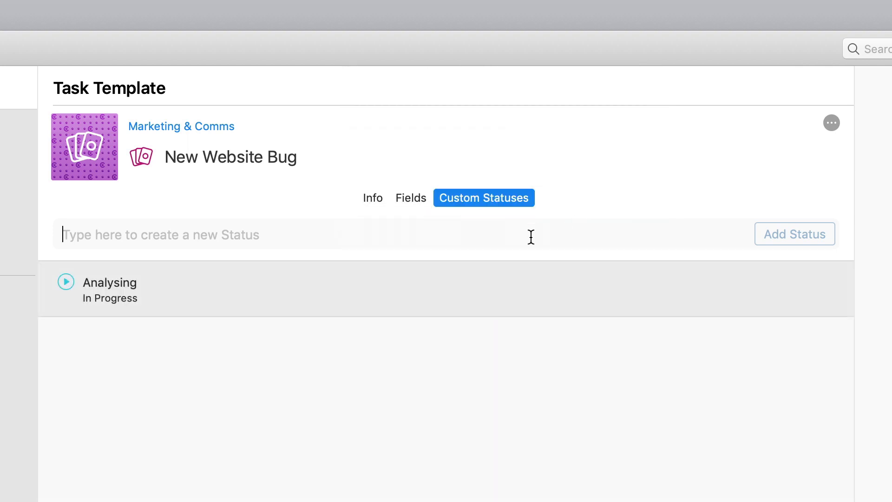
- Create a custom status Waiting for Retest with type On Hold and color Mocha
type("Waiting for Retest")
key("Return")
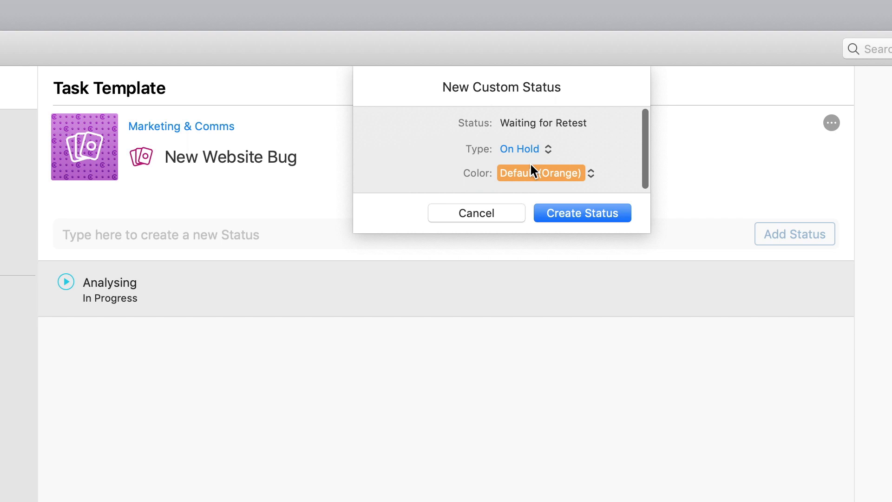
left_click(530, 163)
left_click(530, 201)
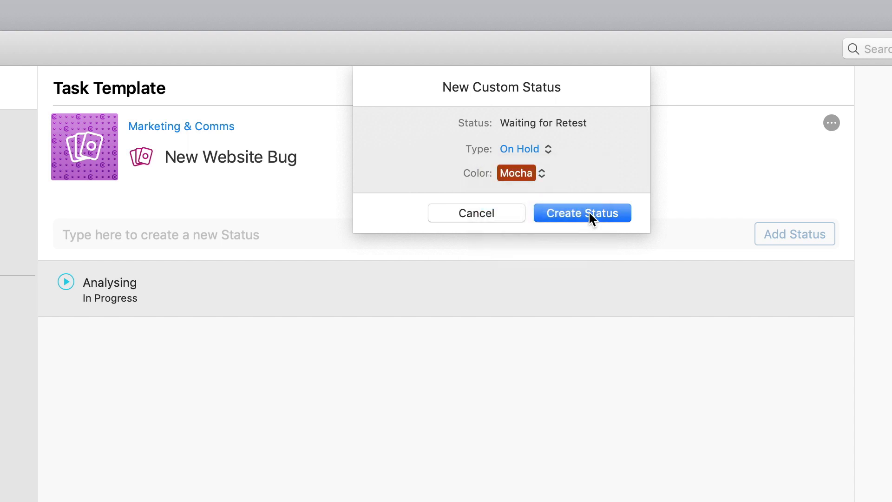
left_click(589, 213)
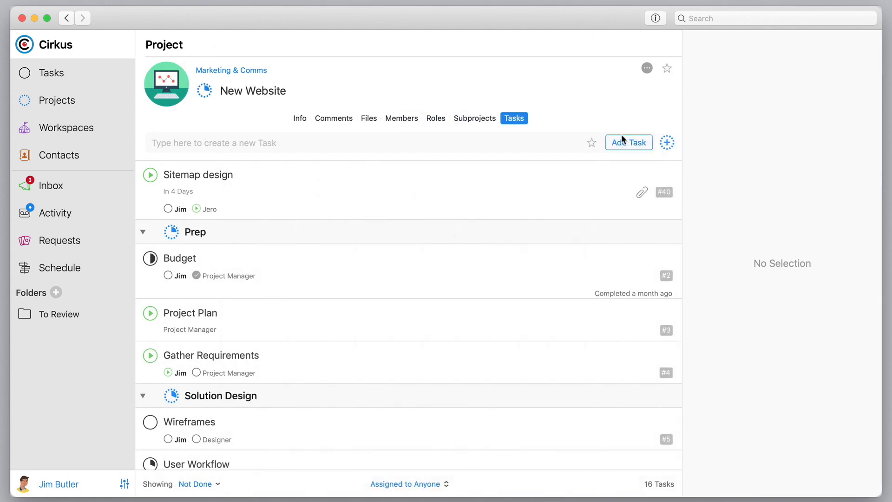
- Start a new task named Login issue in the New Website project using the New Website Bug template
left_click(622, 136)
type("Login")
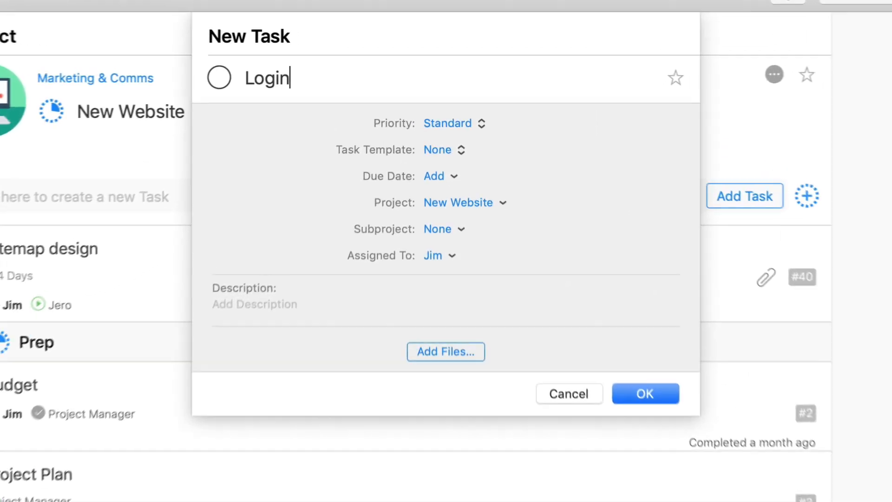
type(" issue")
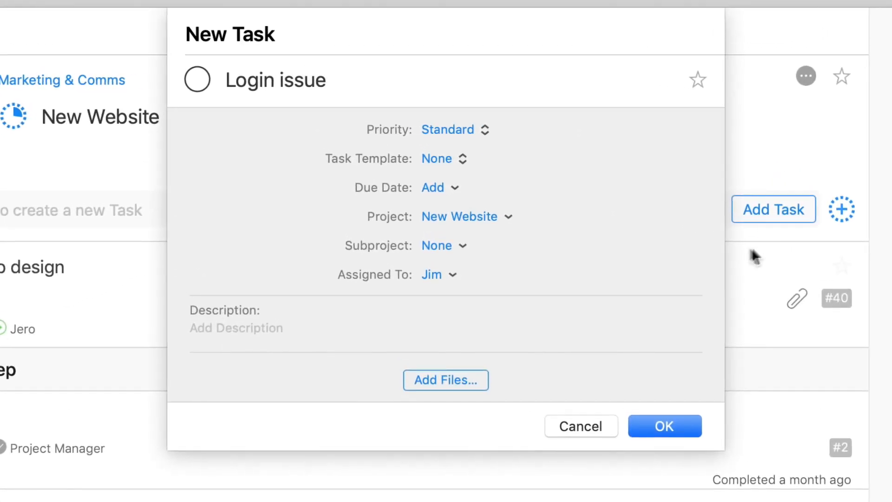
left_click(454, 157)
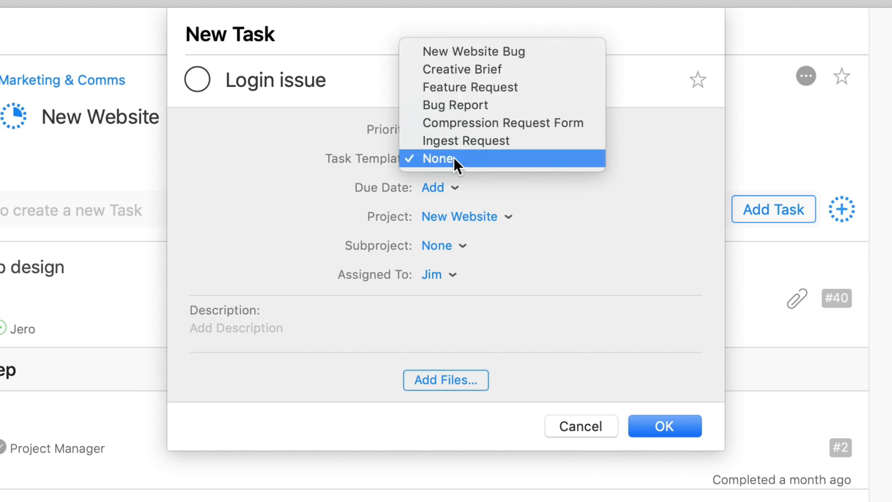
left_click(464, 51)
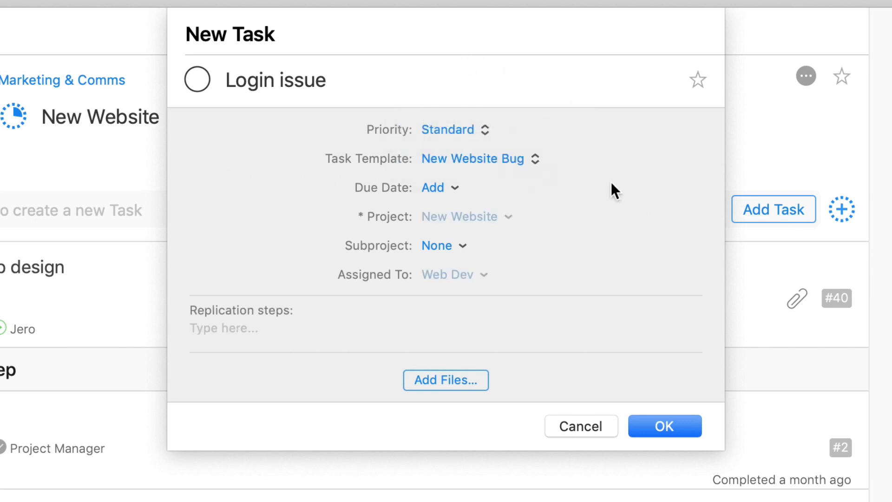
- Set the Login issue task's priority to Critical, paste the login problem text as replication steps, and create the task
left_click(466, 129)
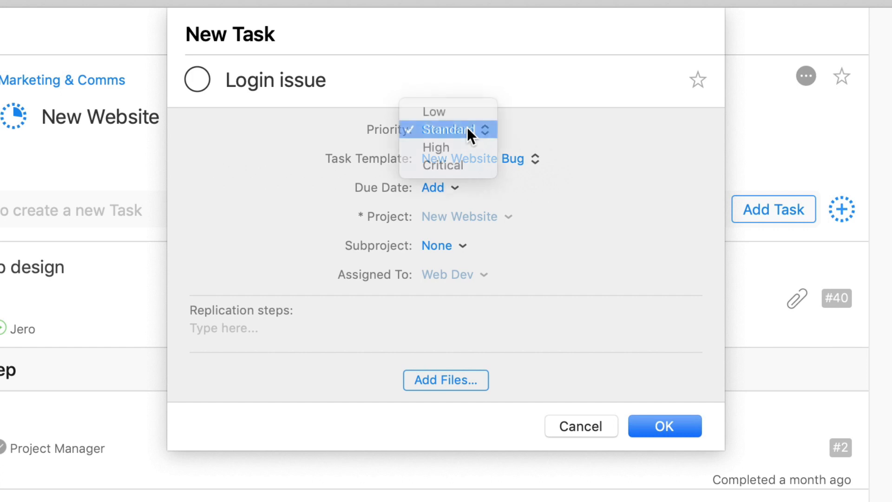
left_click(473, 168)
left_click(293, 329)
key("super+v")
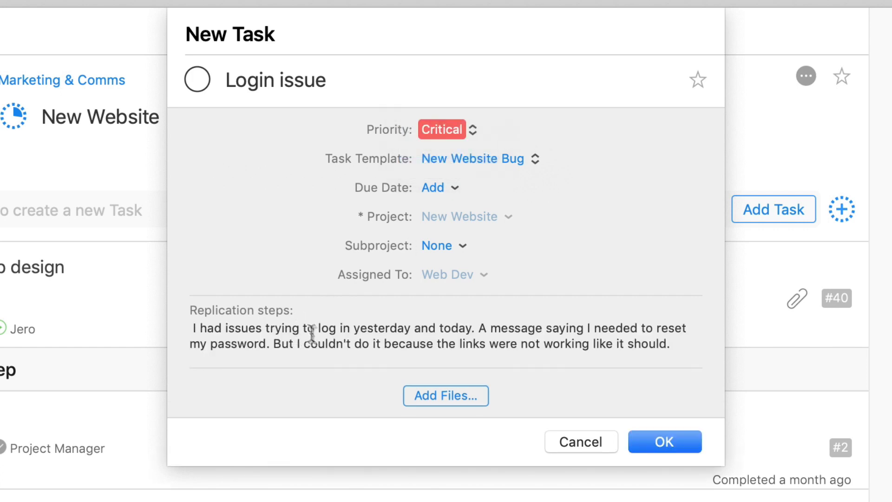
left_click(664, 444)
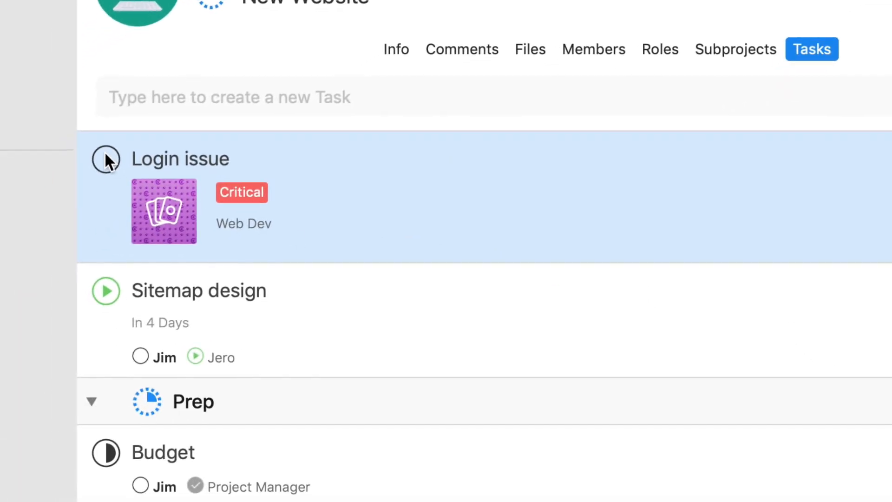
- Open the status choices of the Login issue task
left_click(105, 156)
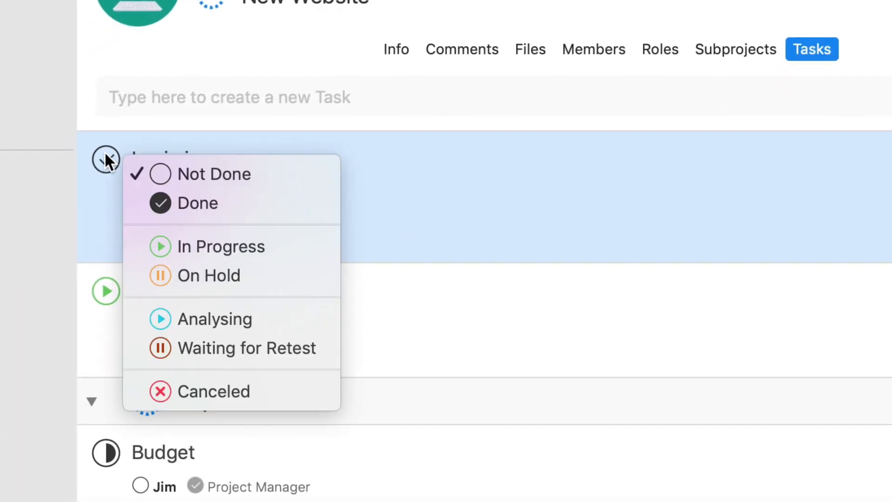